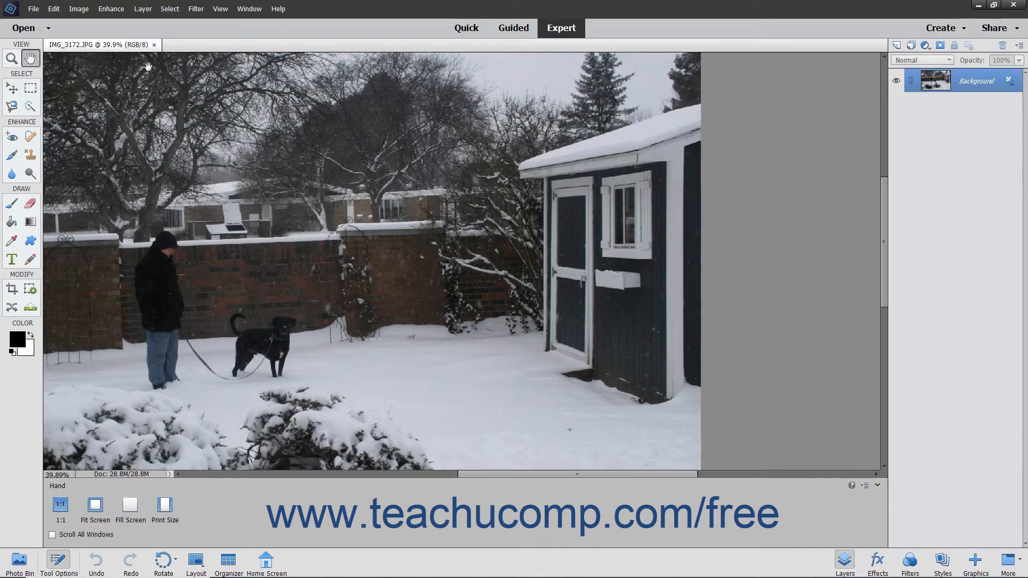
Open Adjust Sharpness for the photo, toggle the preview off and back on, and choose the Default preset.
left_click(111, 9)
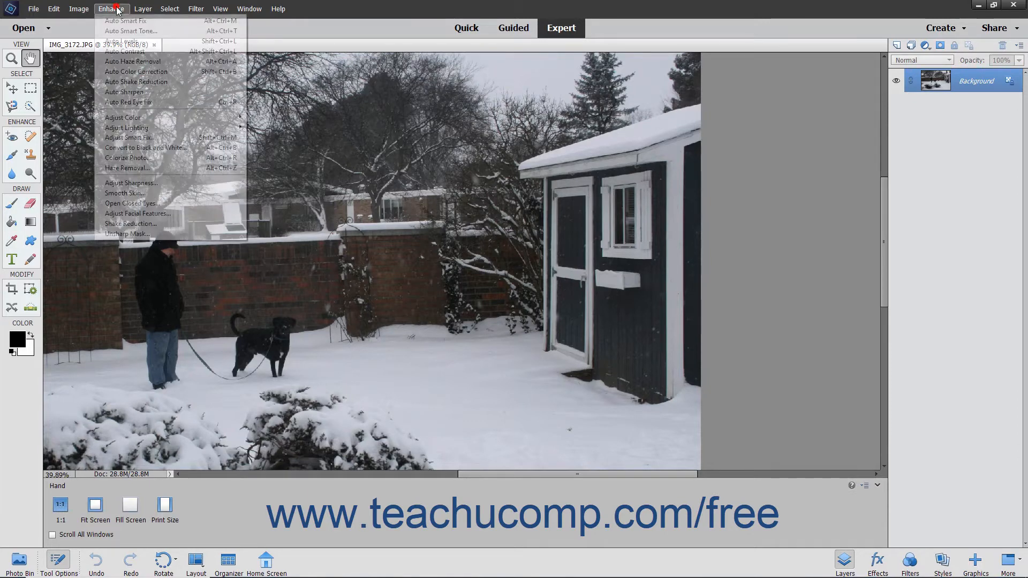
left_click(131, 183)
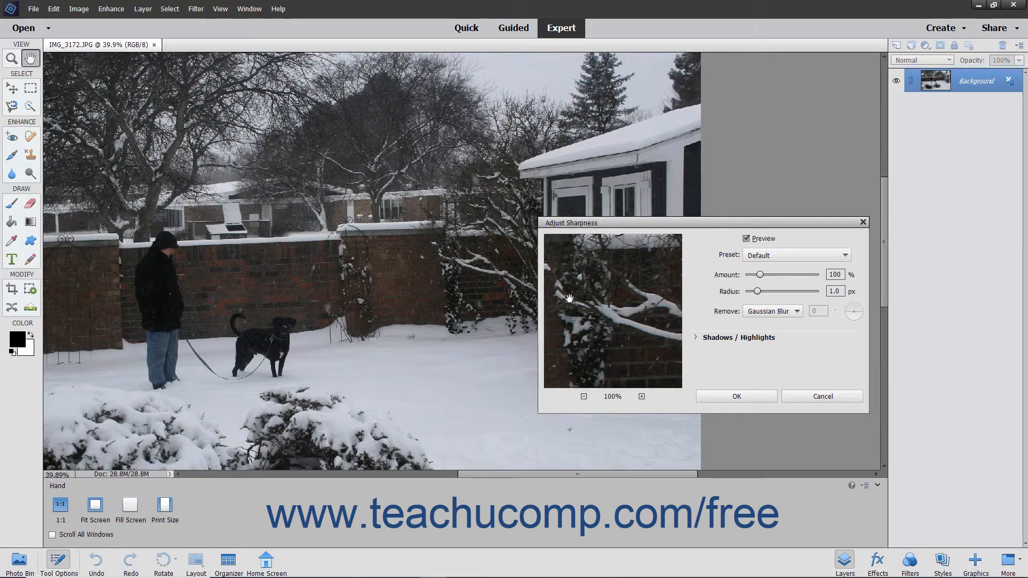
left_click(748, 240)
left_click(747, 239)
left_click(786, 257)
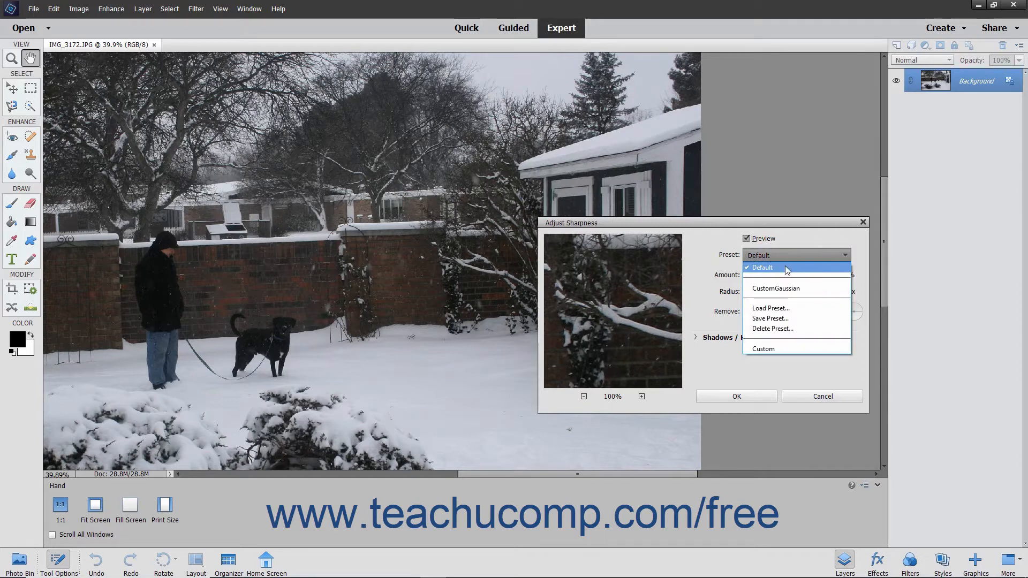
left_click(785, 267)
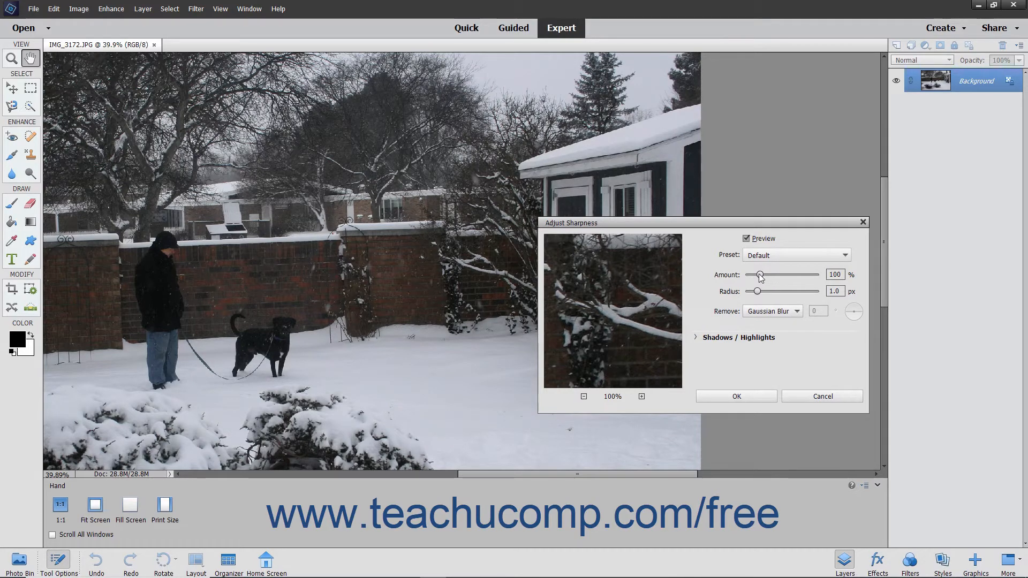
Set the sharpening amount to 356% and the radius to 1.7 px.
left_click_drag(763, 274, 760, 275)
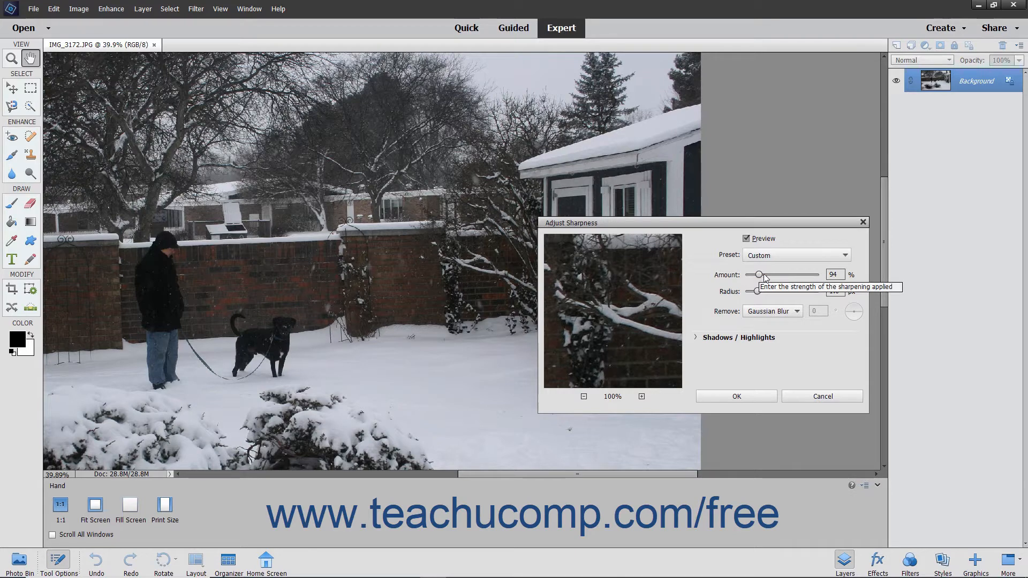
left_click(833, 275)
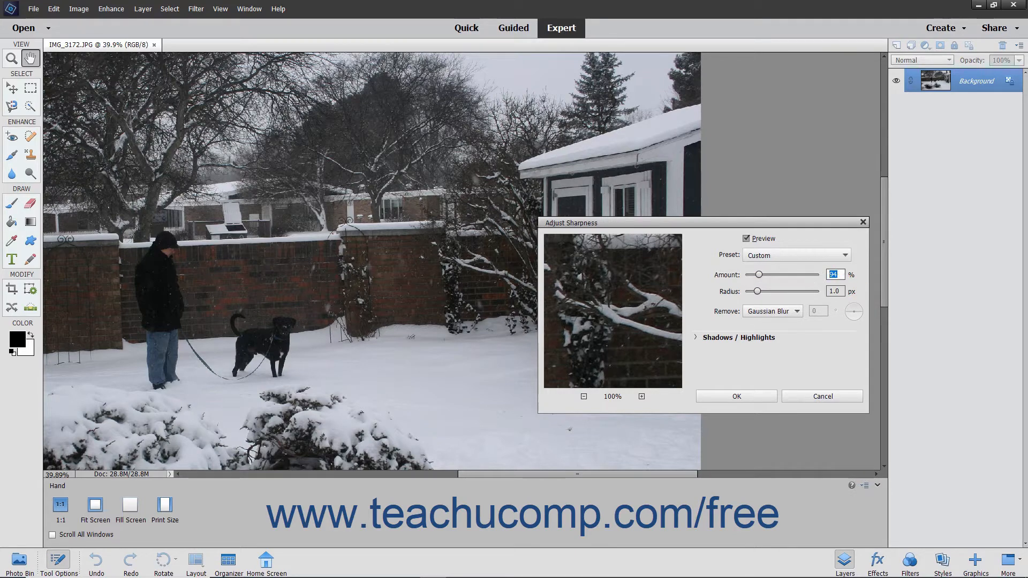
type("356")
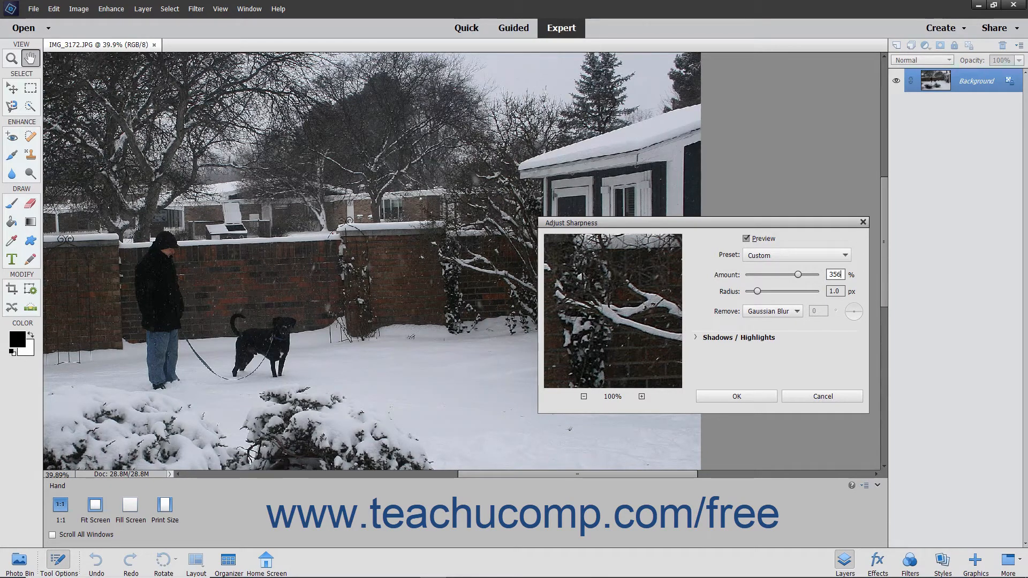
left_click(759, 292)
type("1.7")
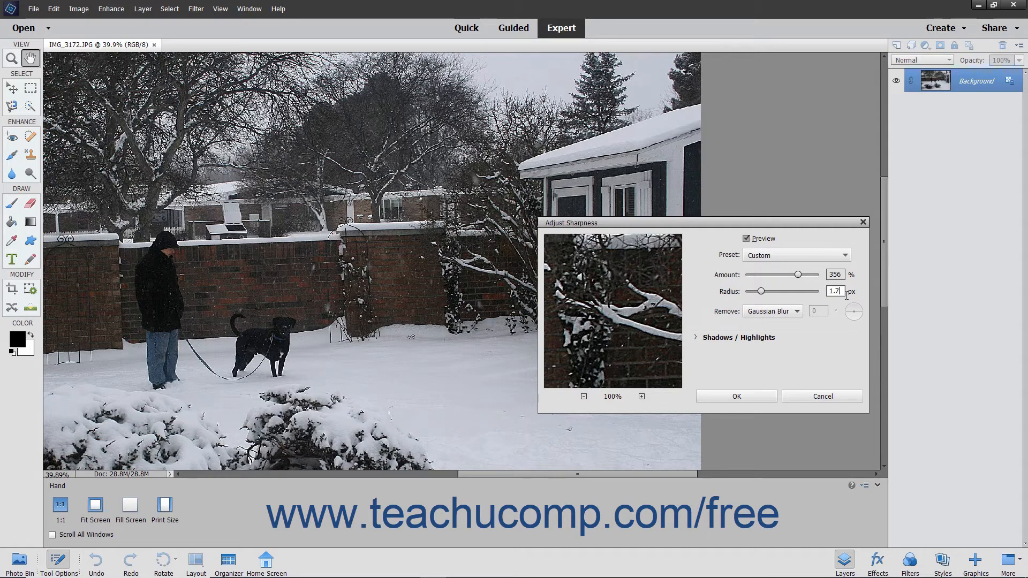
Set the blur type to remove to Motion Blur with an angle of 76 degrees.
left_click(787, 316)
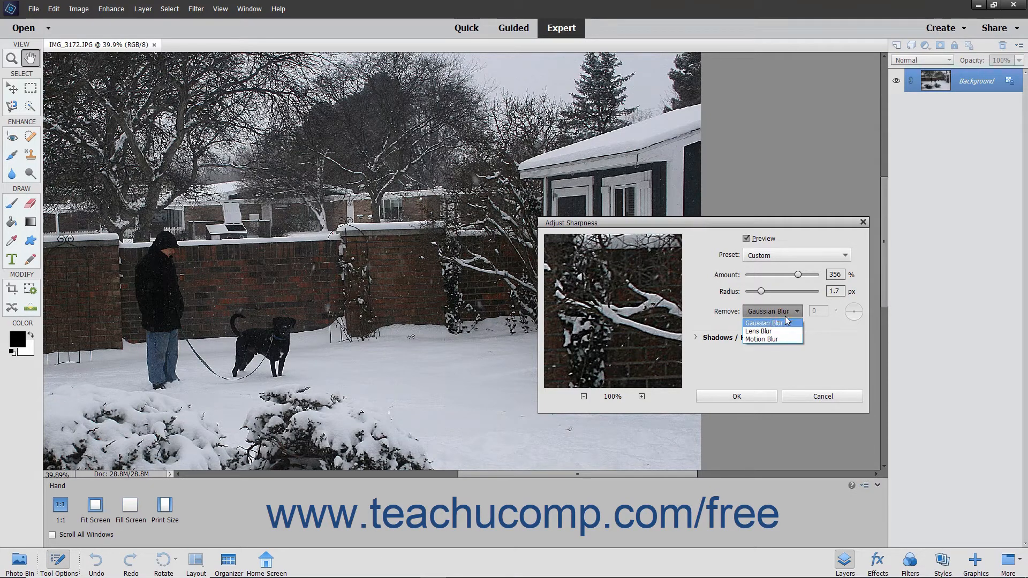
left_click(770, 339)
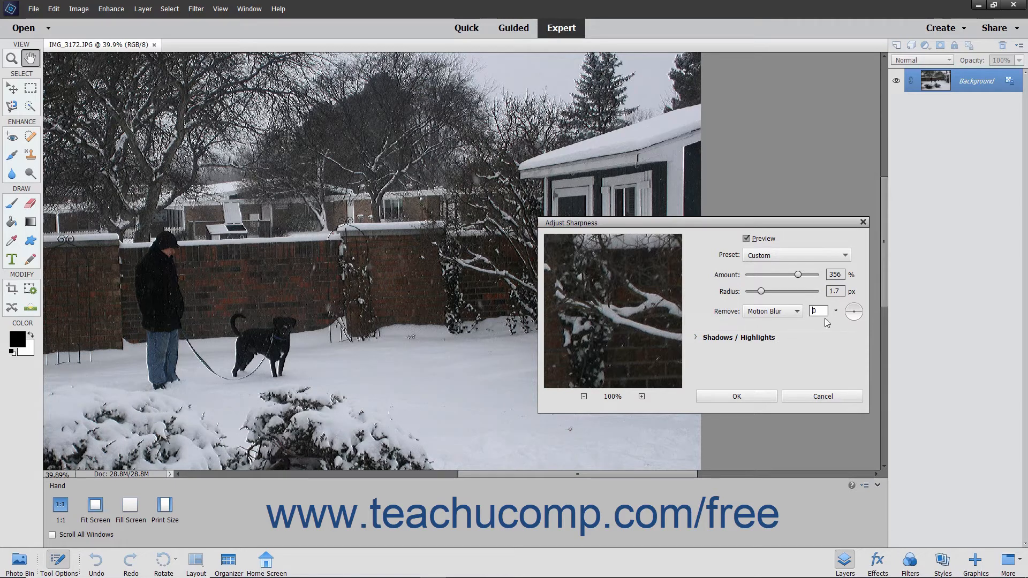
left_click(846, 314)
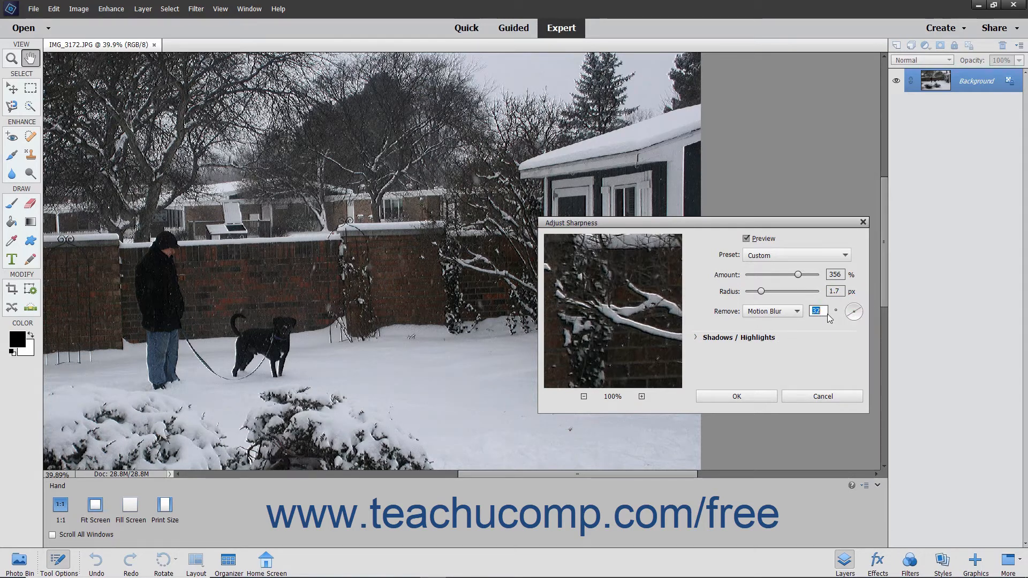
type("7")
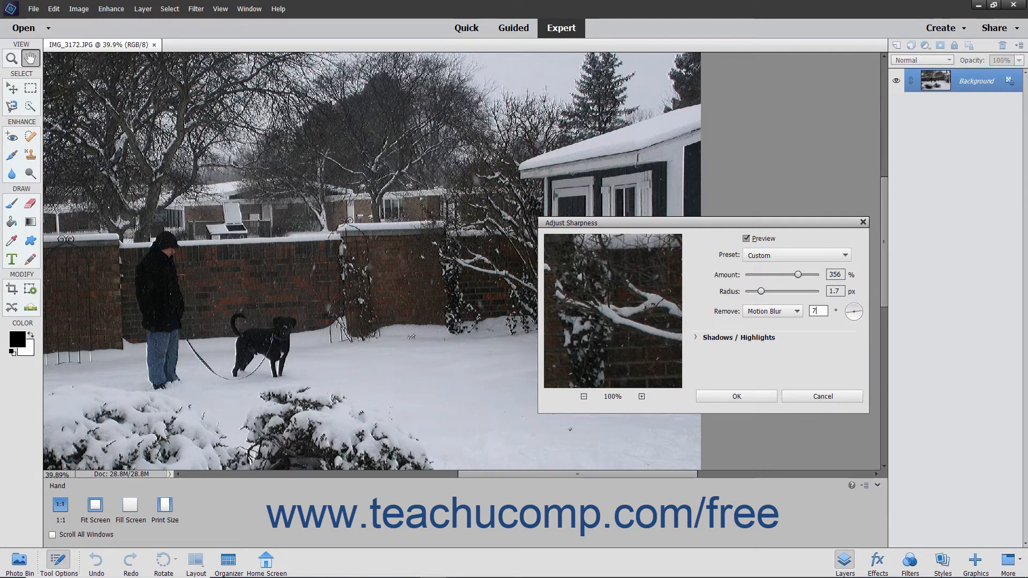
type("6")
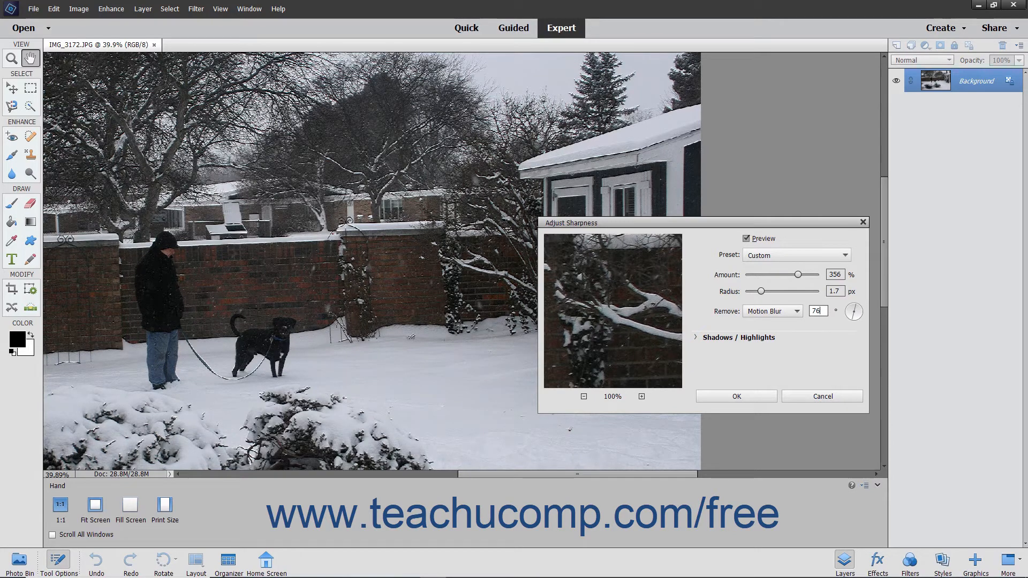
Expand the Shadows / Highlights settings and set the shadows' tonal width to 39% and radius to 6 px.
left_click(712, 340)
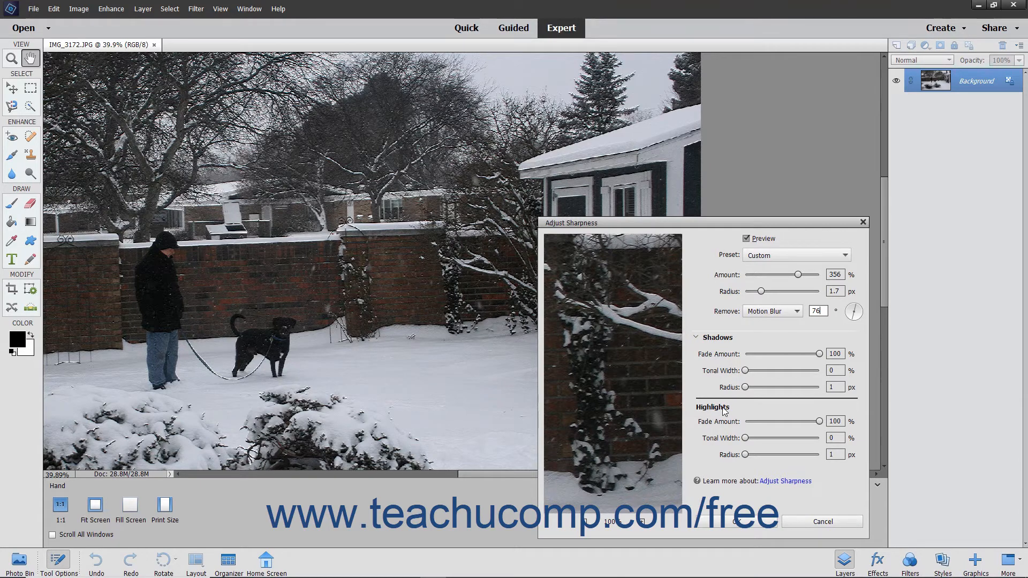
left_click(820, 355)
left_click_drag(746, 374, 775, 377)
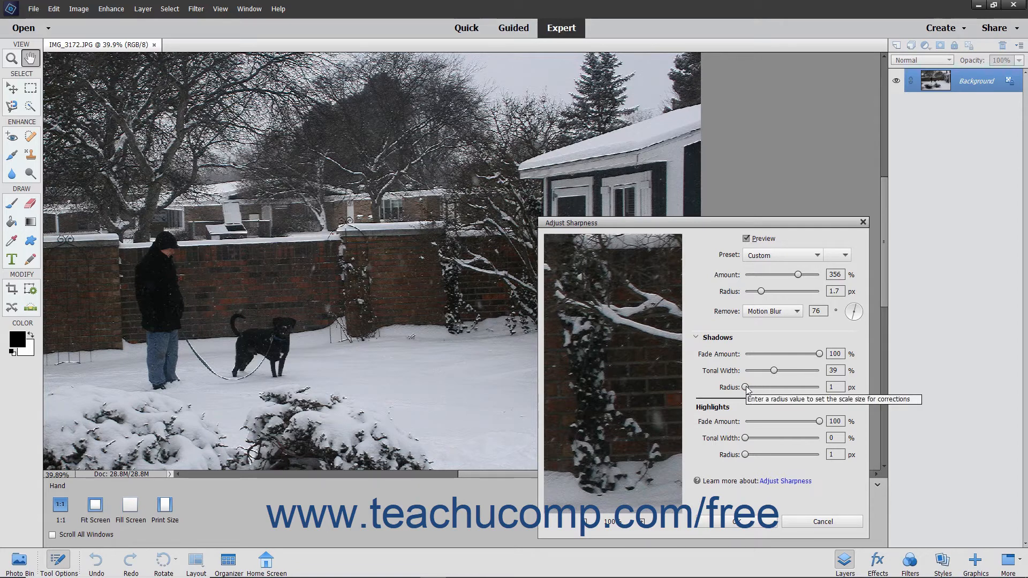
left_click_drag(746, 387, 749, 387)
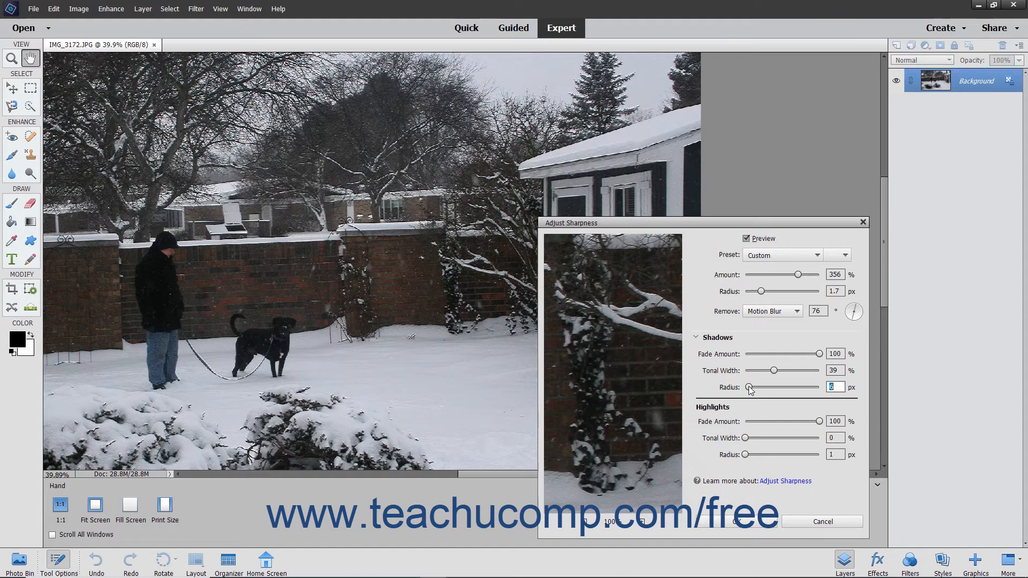
Save the current sharpening settings as a preset named MotionAndShadows and select it from the saved presets.
left_click(779, 256)
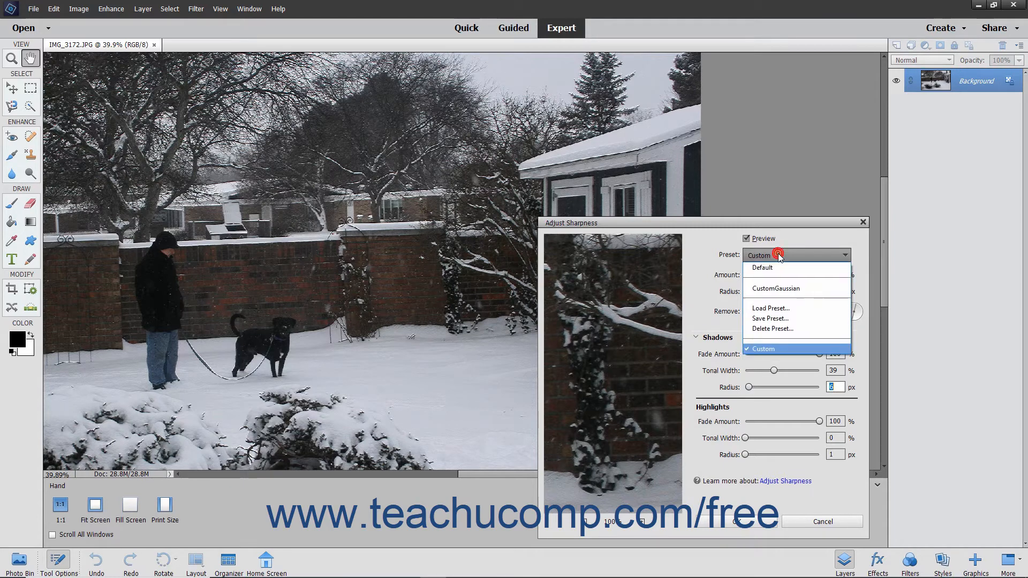
left_click(770, 318)
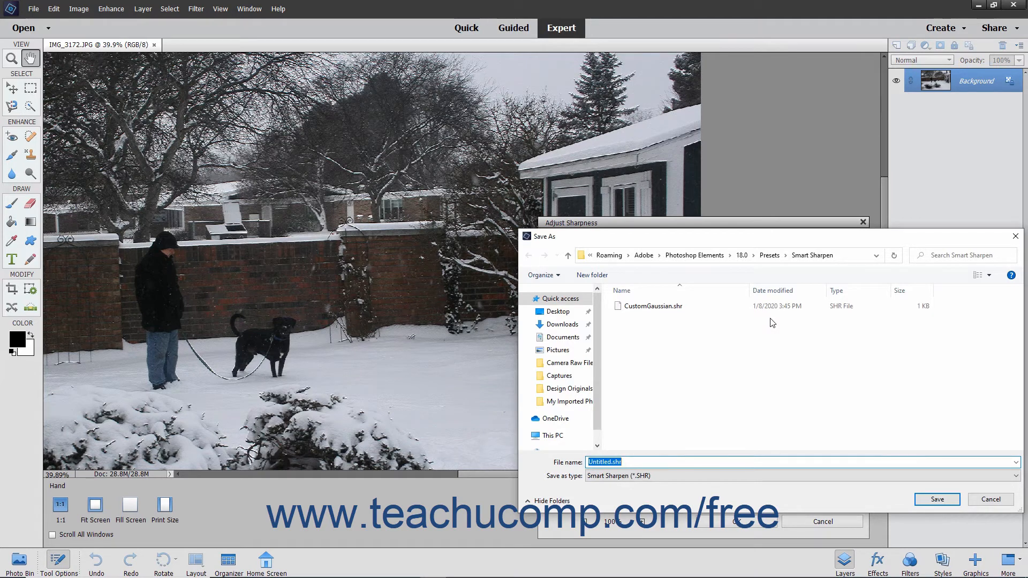
type("MotionAndShadows")
left_click(934, 498)
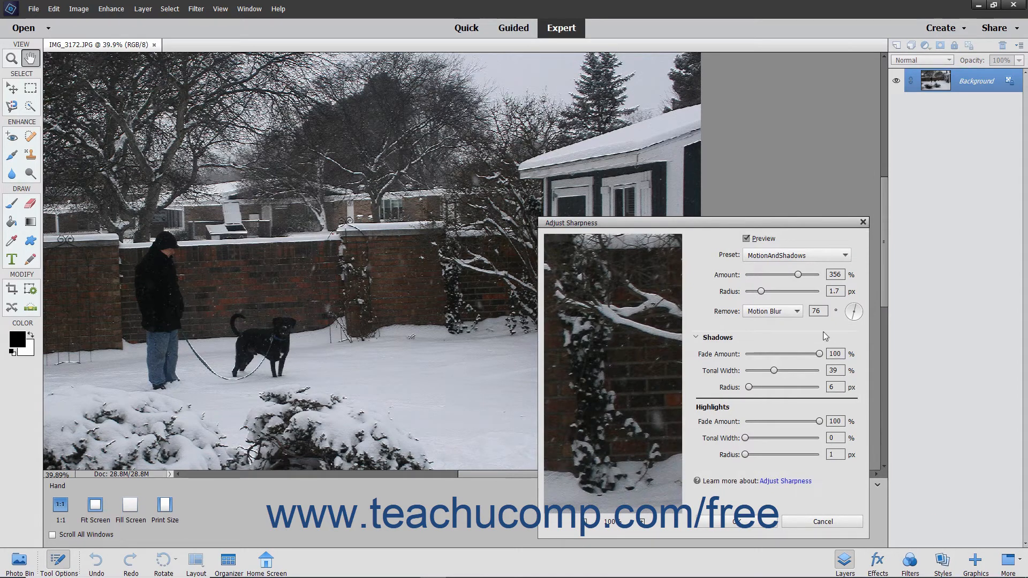
left_click(813, 257)
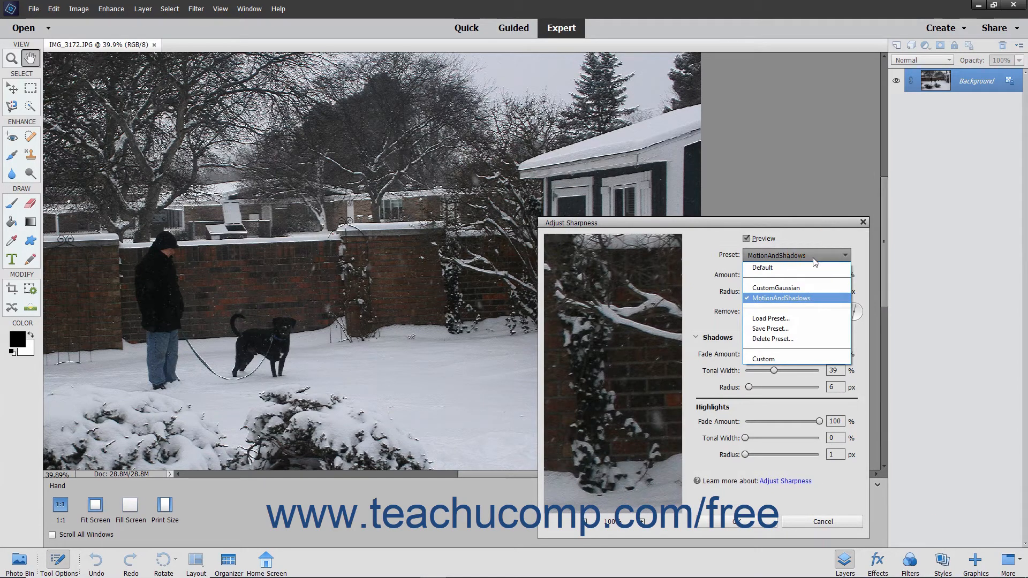
left_click(790, 299)
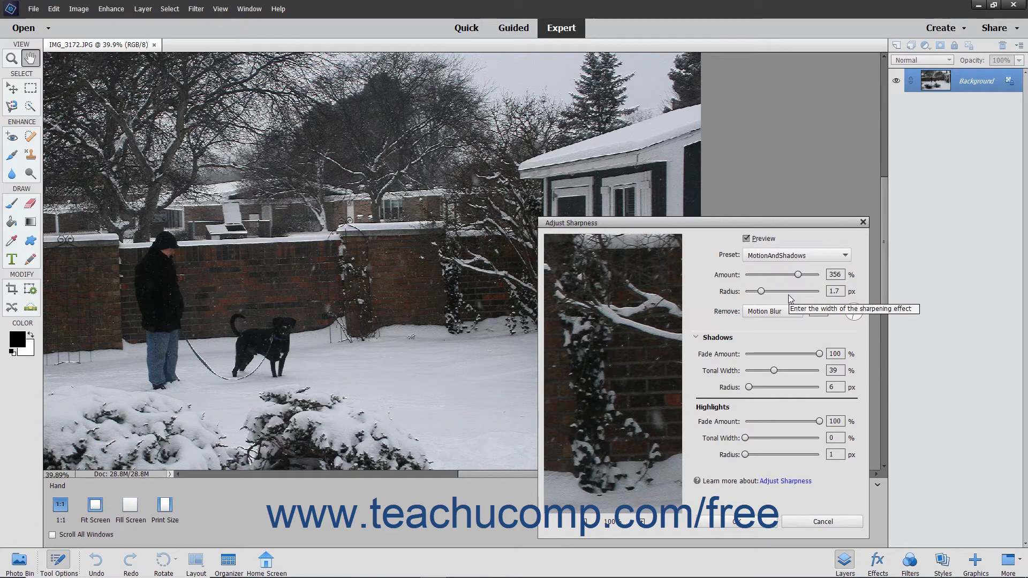
Load the sharpening preset from the file MotionAndShadows.shr in the Smart Sharpen folder.
left_click(786, 257)
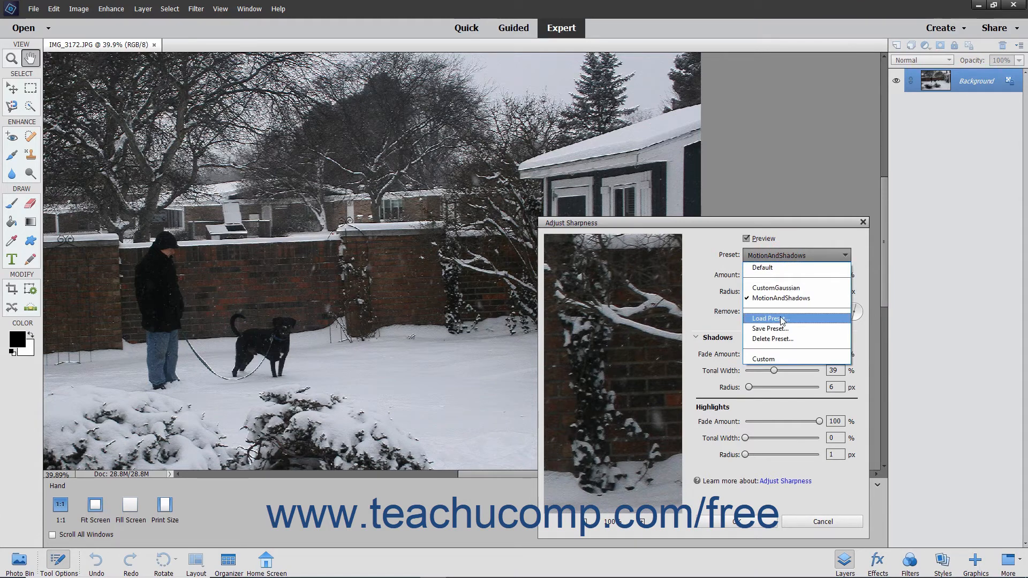
left_click(782, 319)
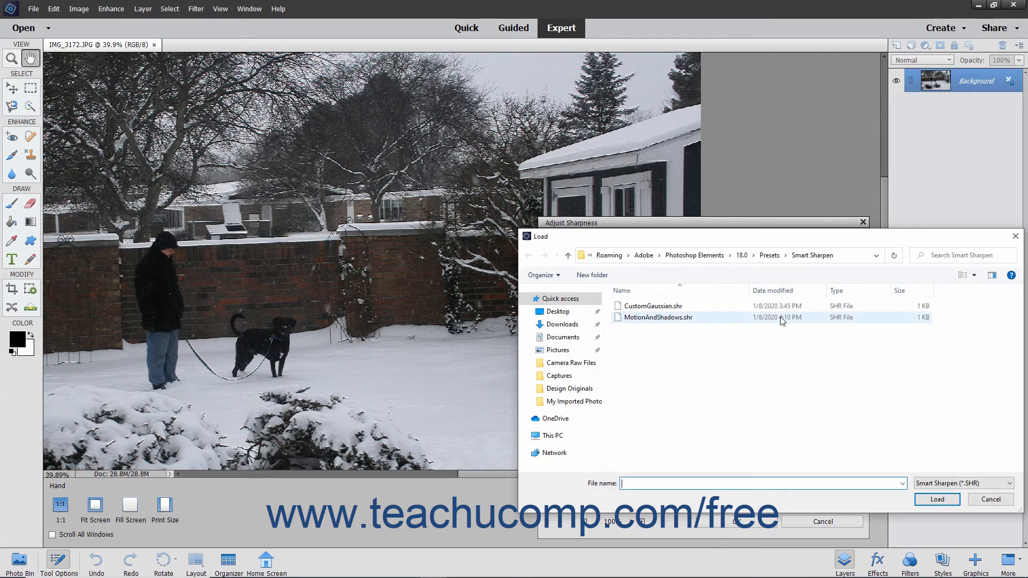
left_click(681, 317)
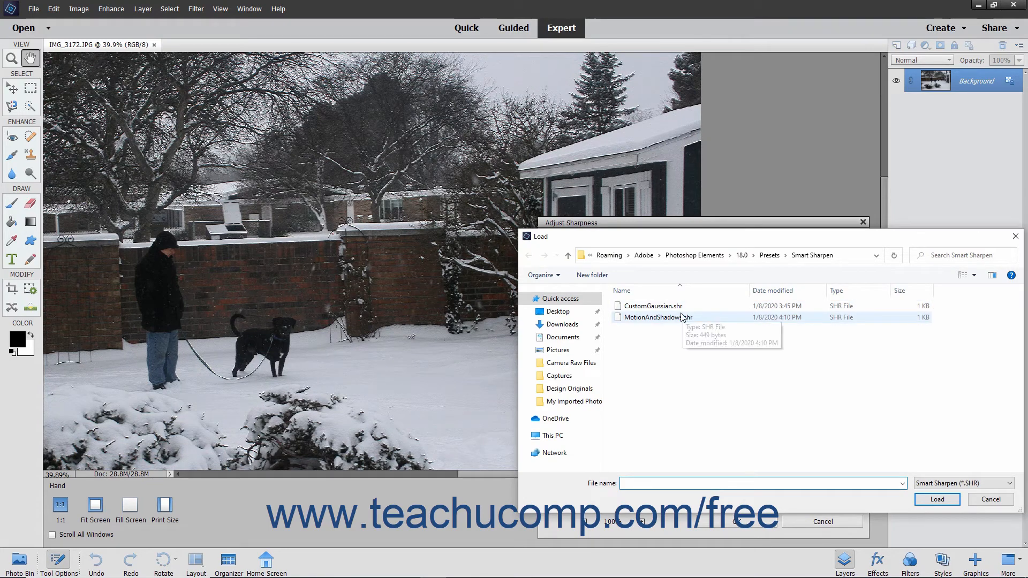
left_click(928, 504)
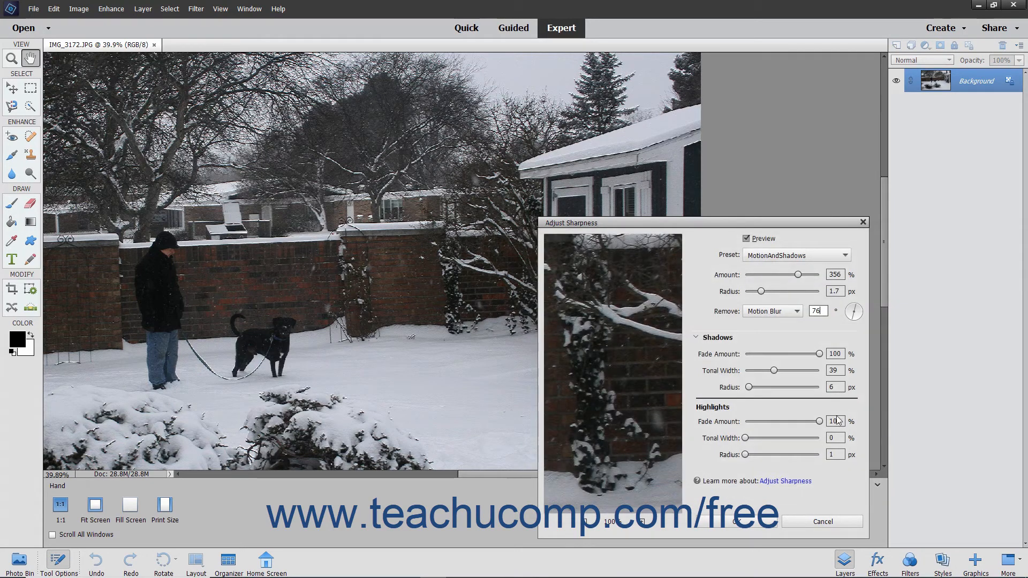
Delete the saved CustomGaussian preset, then apply the sharpness adjustment to the photo.
left_click(800, 256)
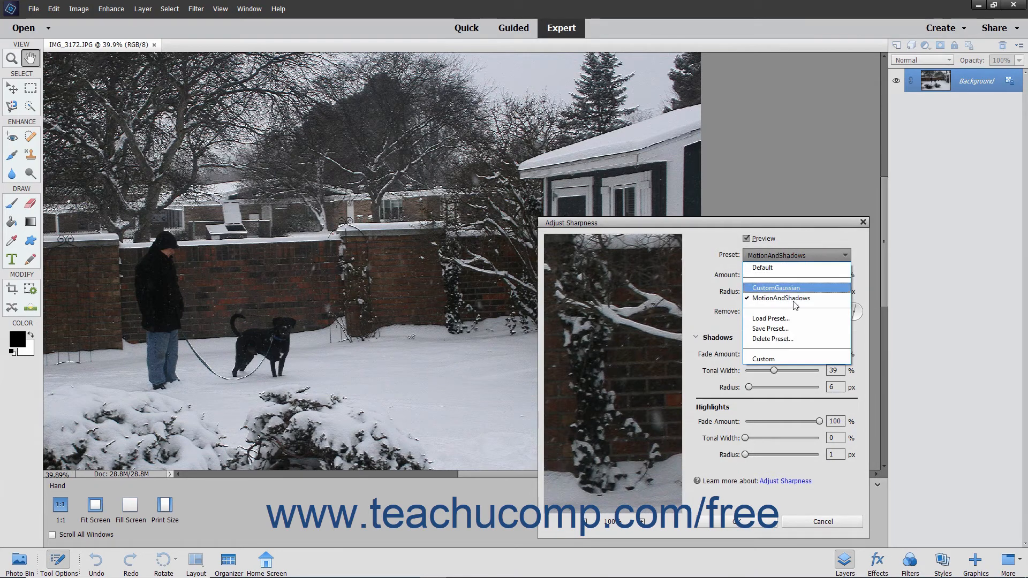
left_click(796, 339)
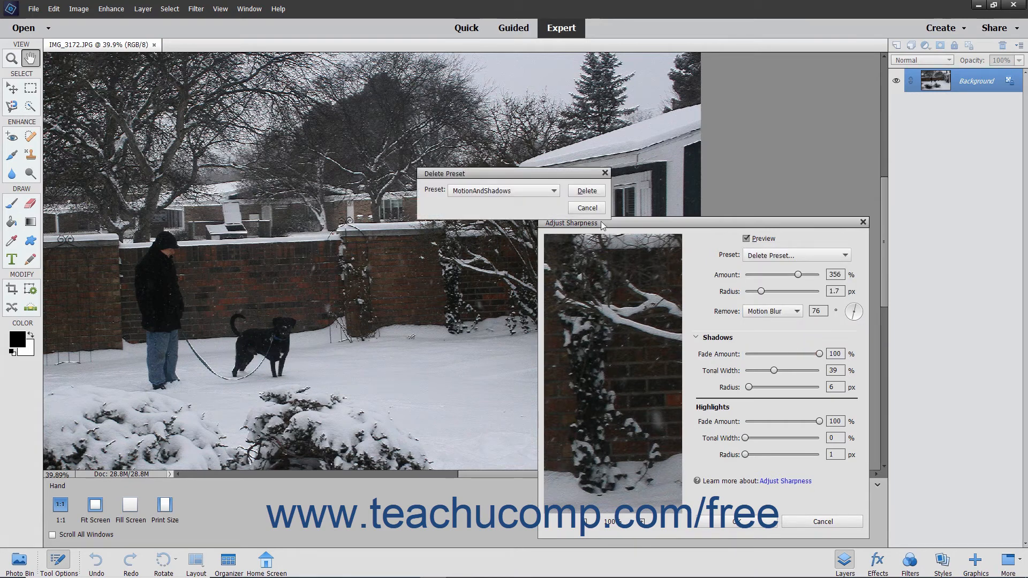
left_click(555, 191)
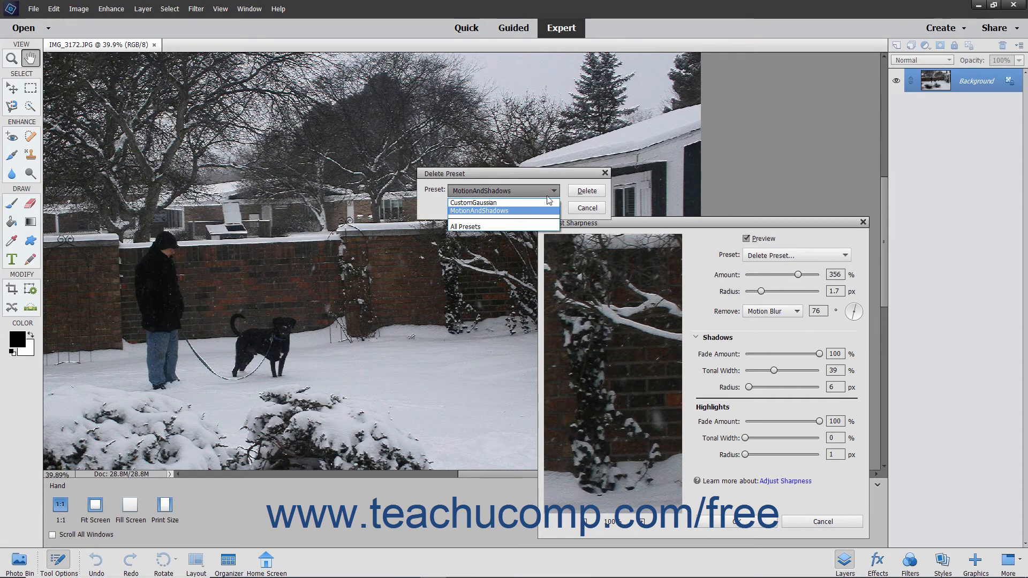
left_click(532, 202)
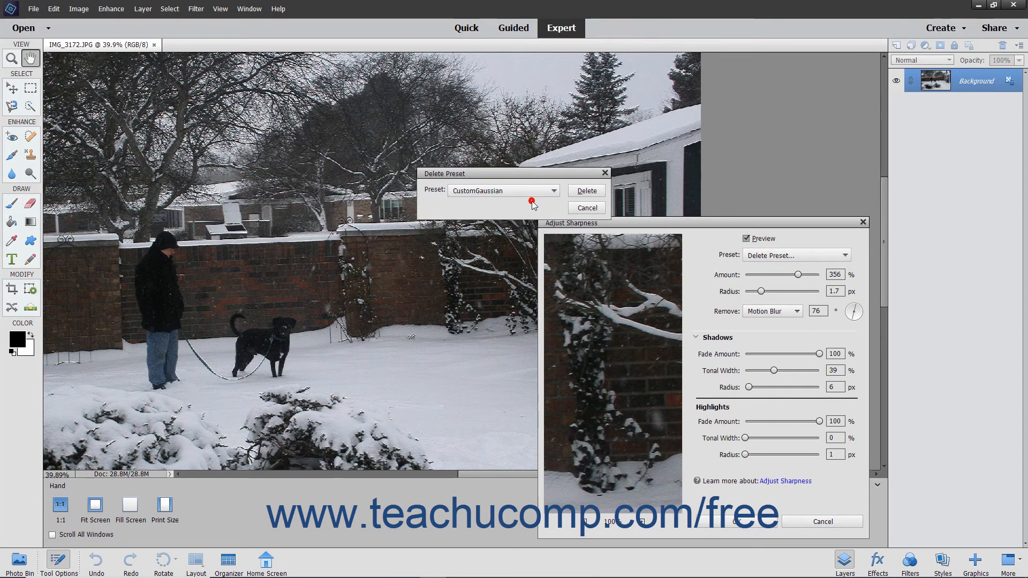
left_click(579, 194)
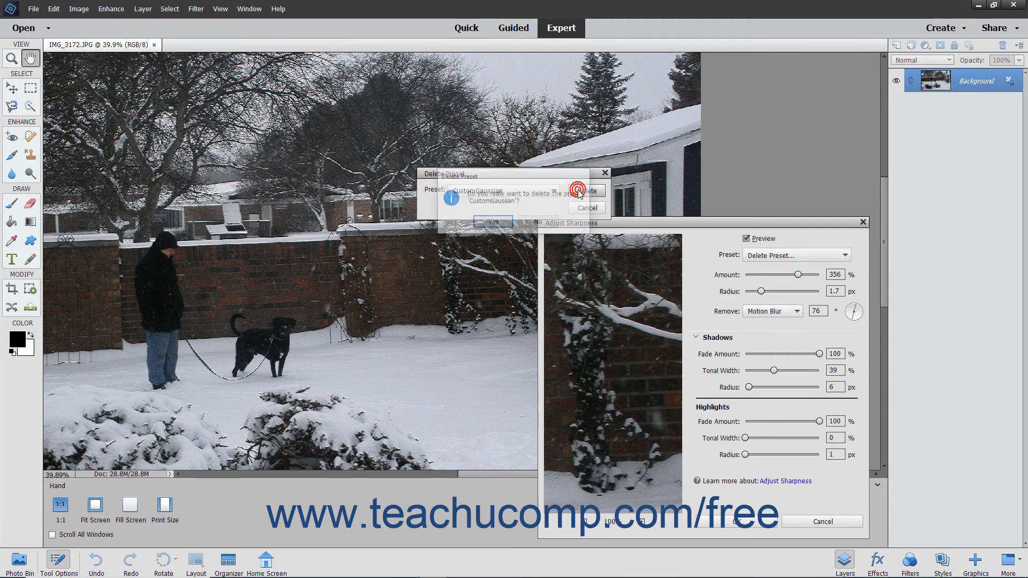
left_click(507, 223)
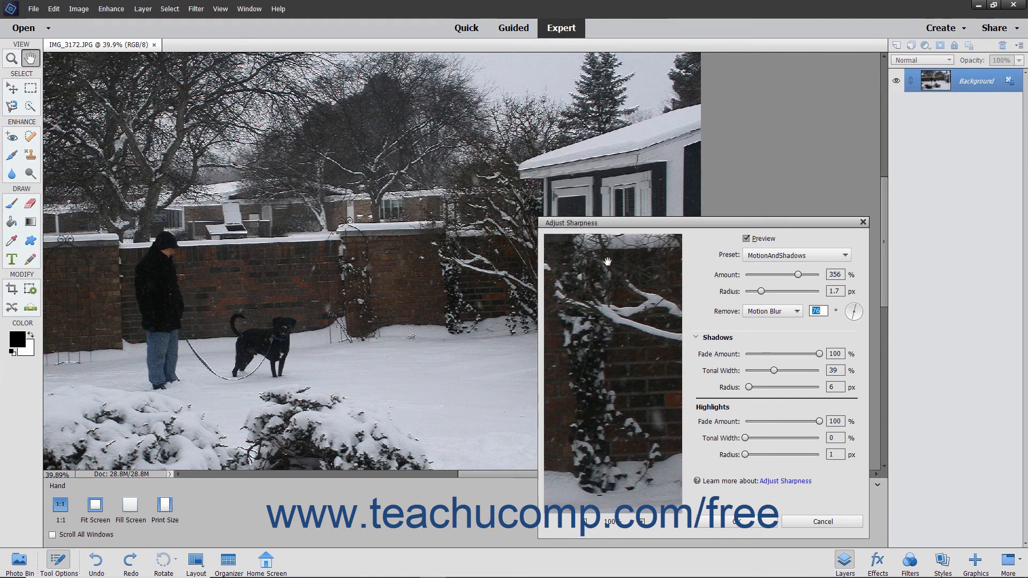
left_click(748, 523)
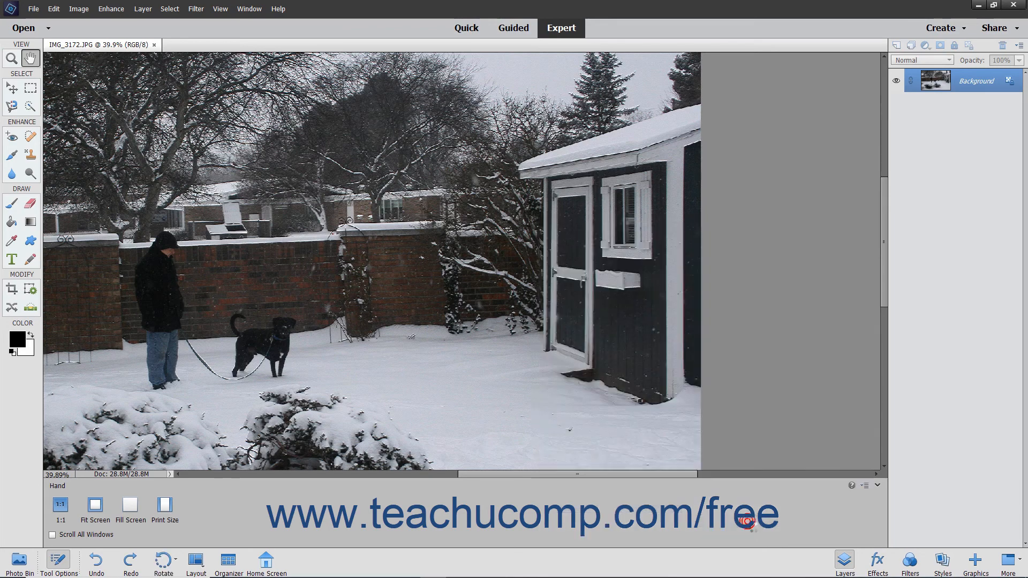